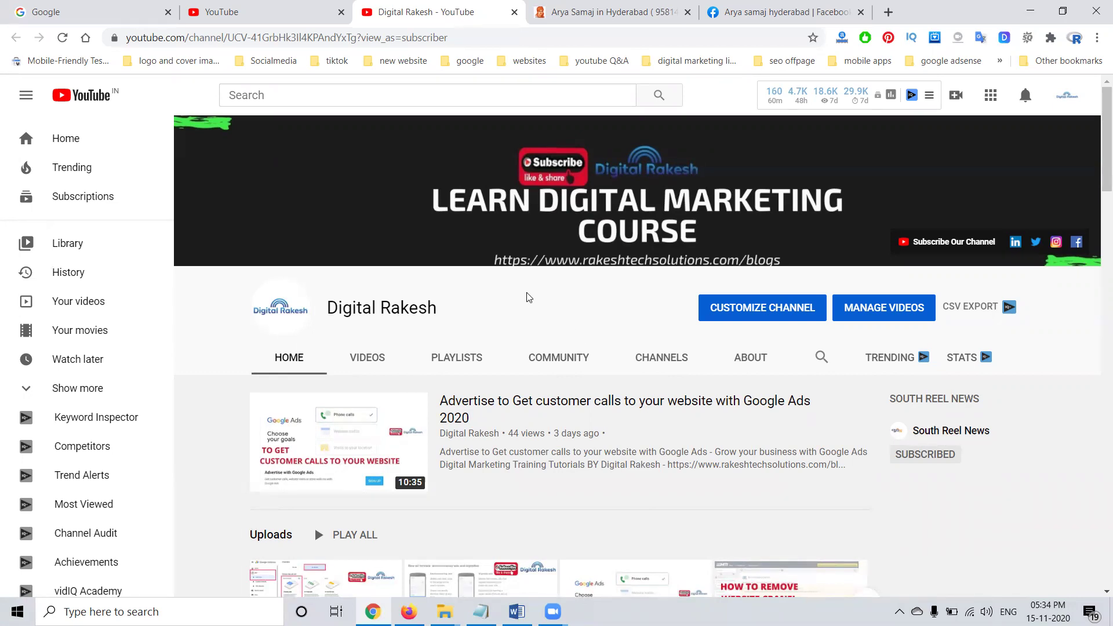
Open rakeshtechsolutions.com in a new browser tab.
left_click(888, 11)
type("ra")
key("Return")
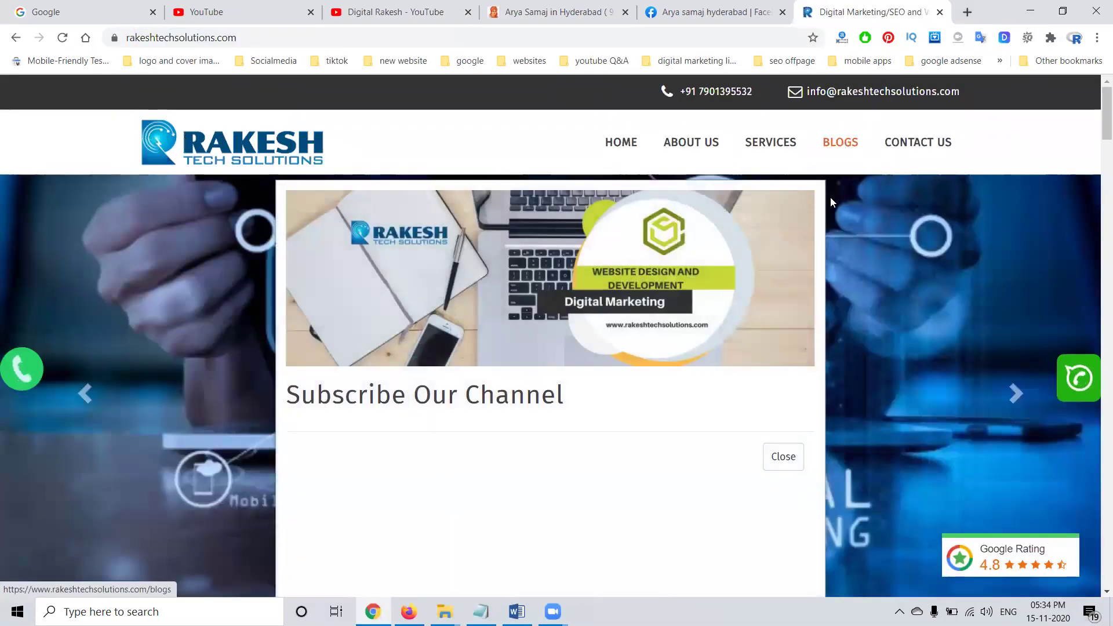
Glance at the site's Blogs page, close it, and go to the Arya samaj hyderabad Facebook page.
left_click(830, 201)
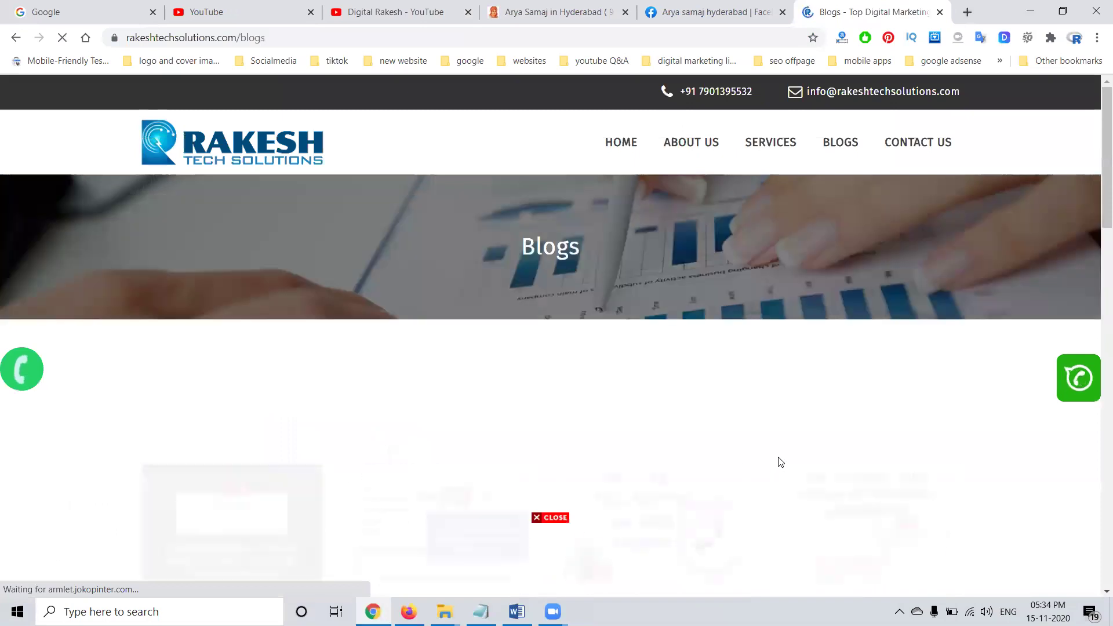
scroll(777, 417, "down", 5)
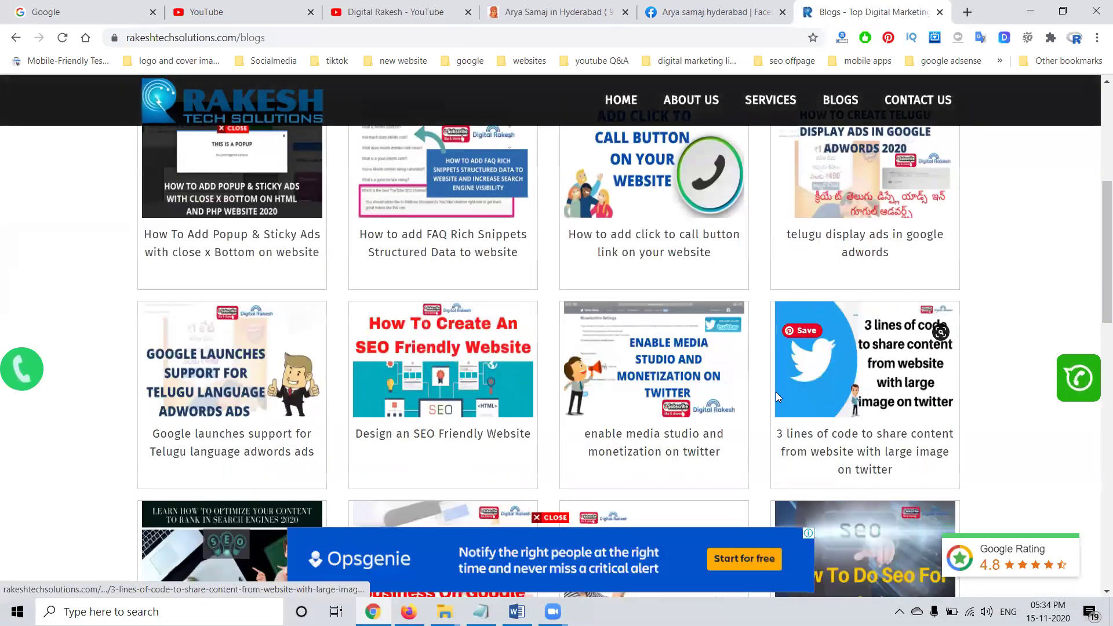
left_click(941, 12)
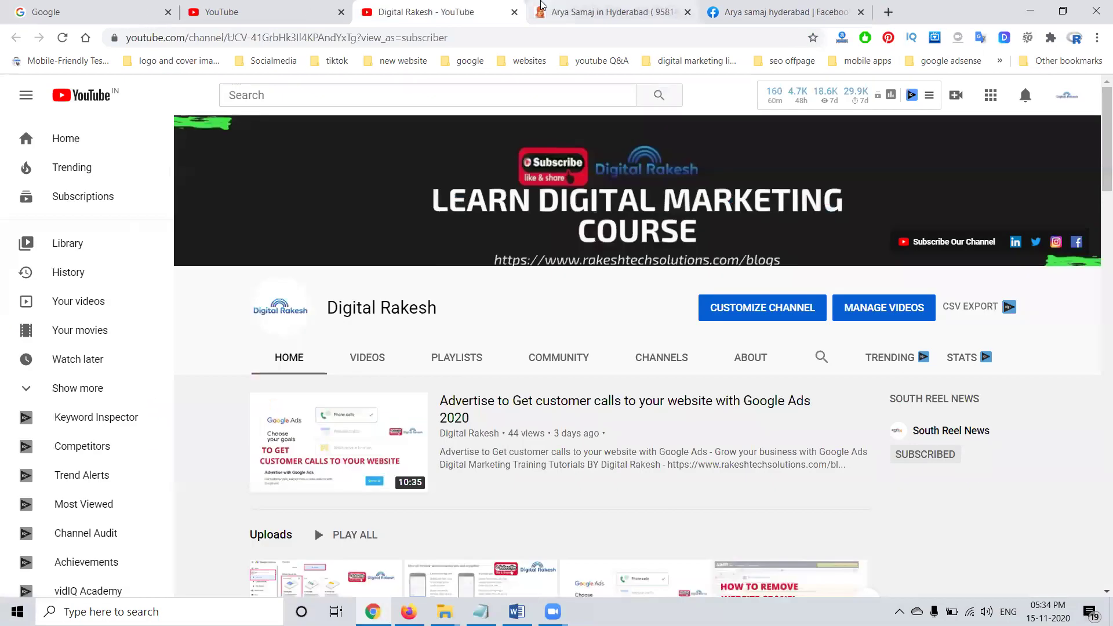
left_click(542, 7)
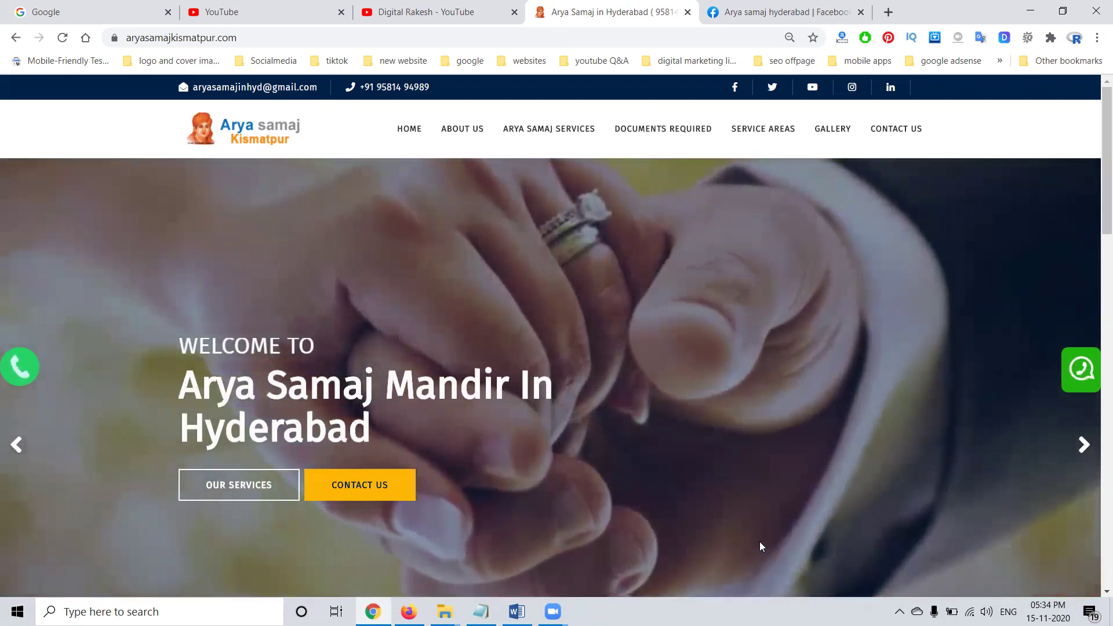
left_click(735, 21)
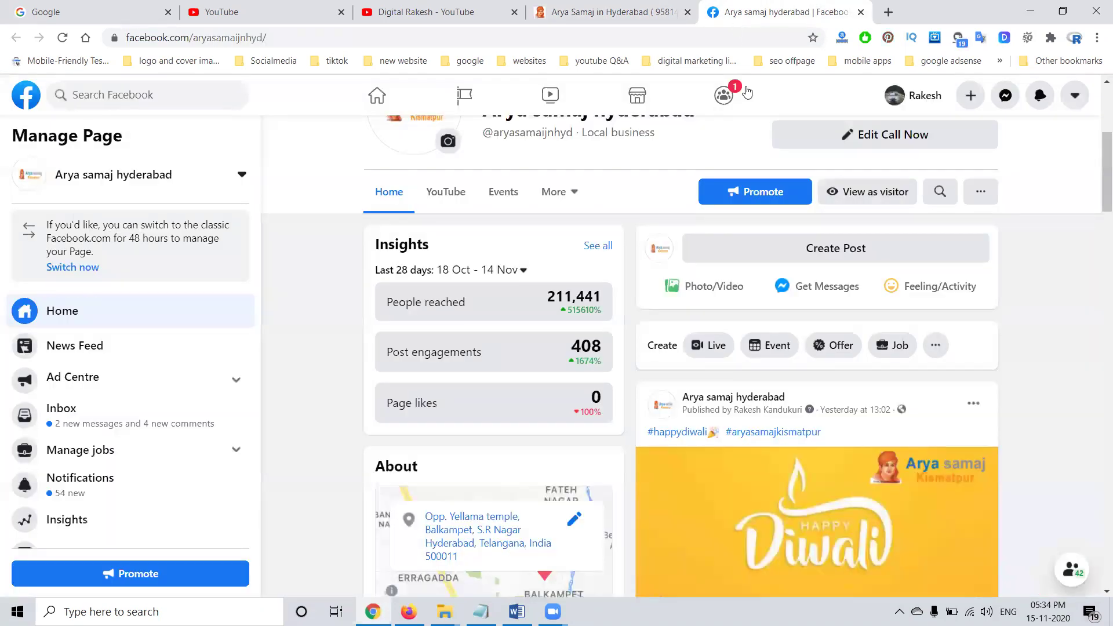
Start a new page post and add the Get WhatsApp messages option.
left_click(756, 257)
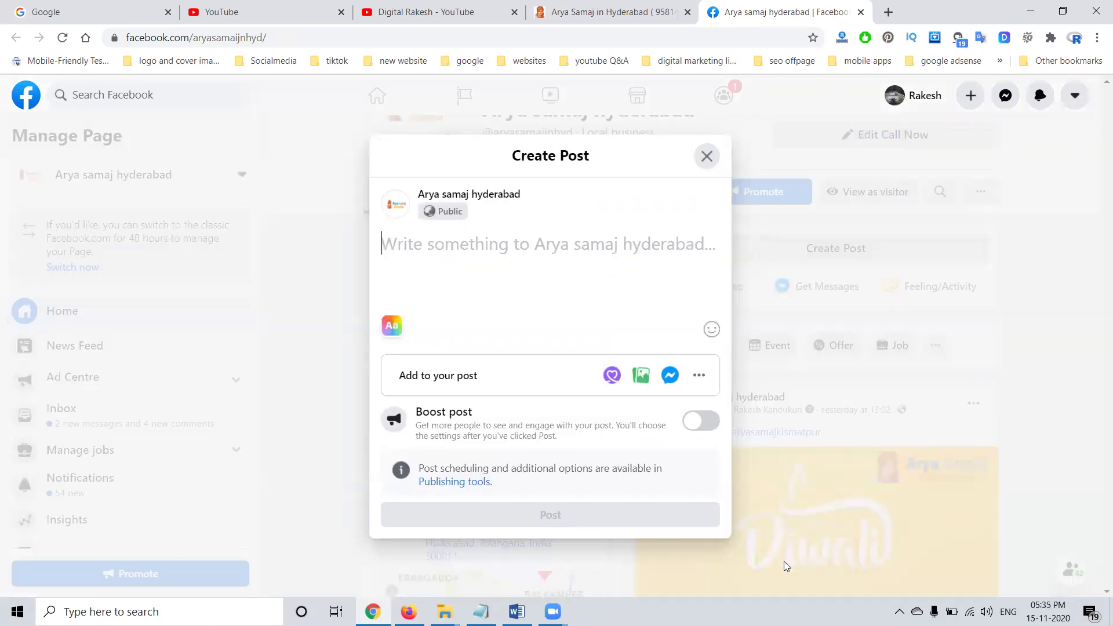
left_click(699, 375)
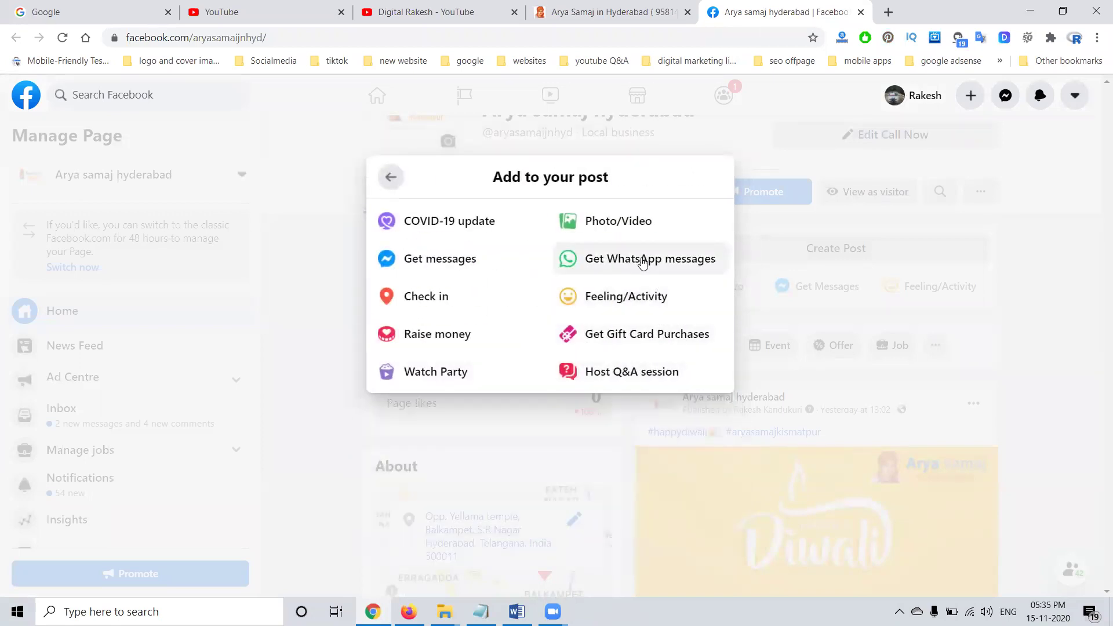
left_click(643, 263)
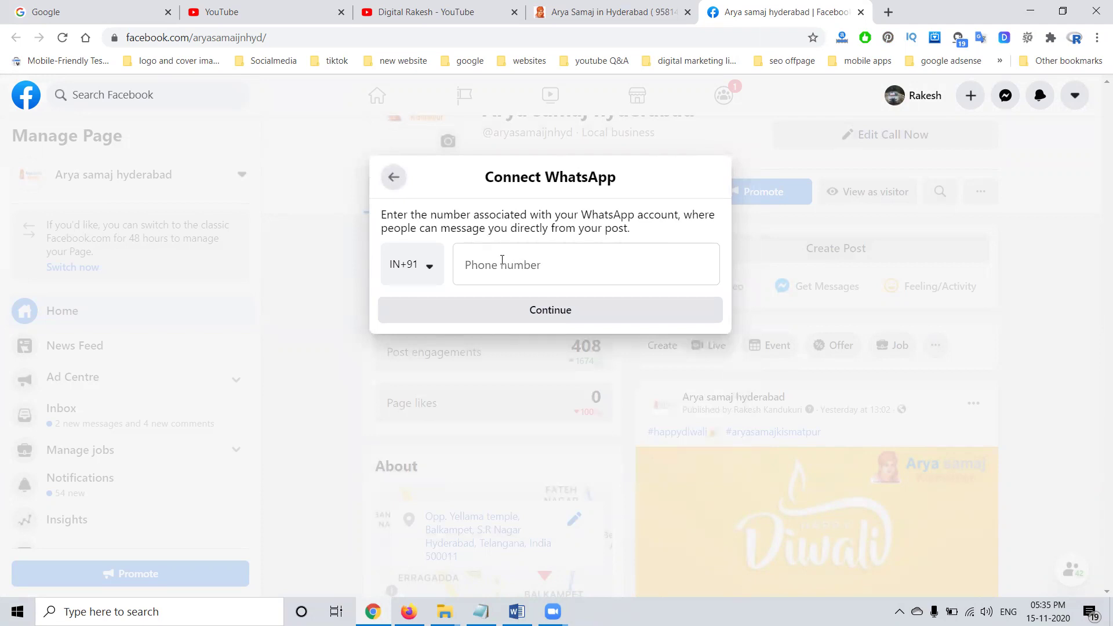
Copy the business phone number from the Arya Samaj website and enter it without the +91 prefix and space.
left_click(580, 12)
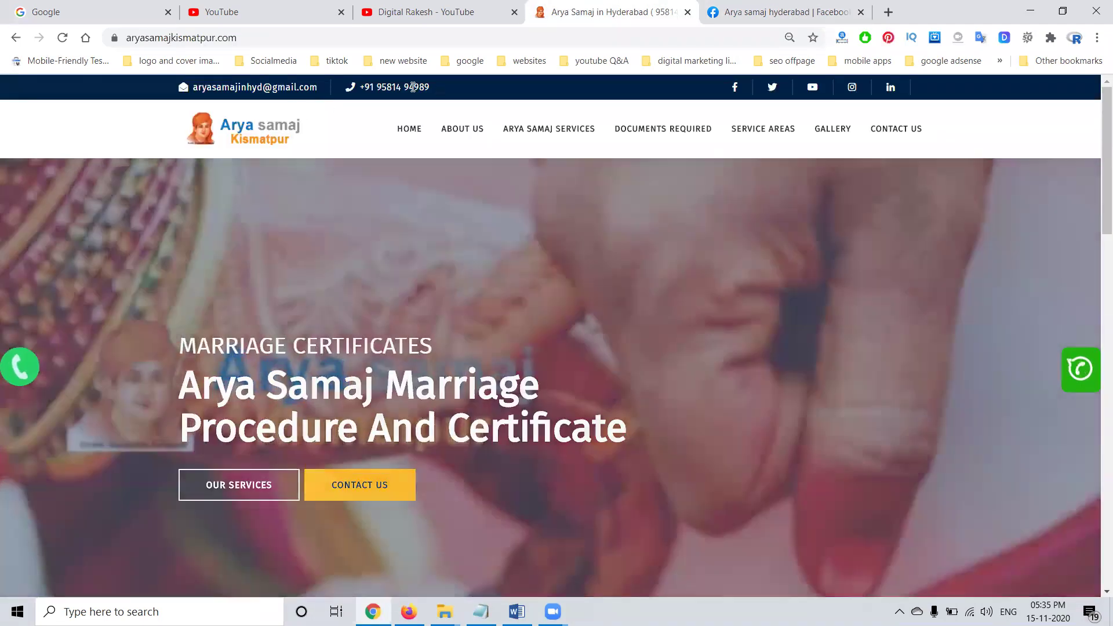
triple_click(413, 86)
key("ctrl+c")
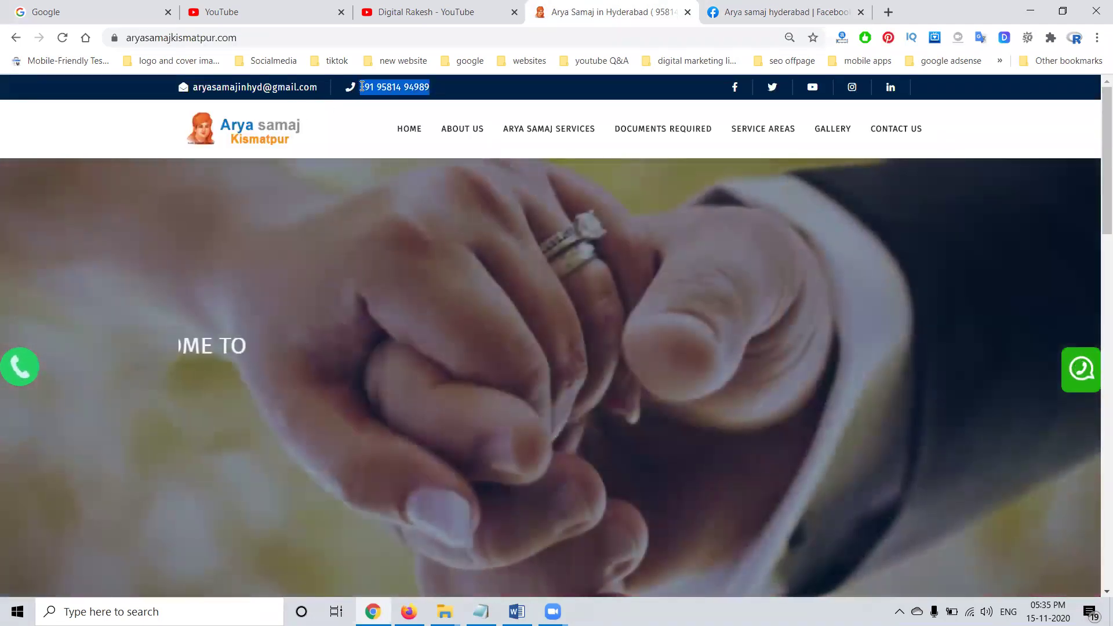
left_click(772, 6)
left_click(504, 261)
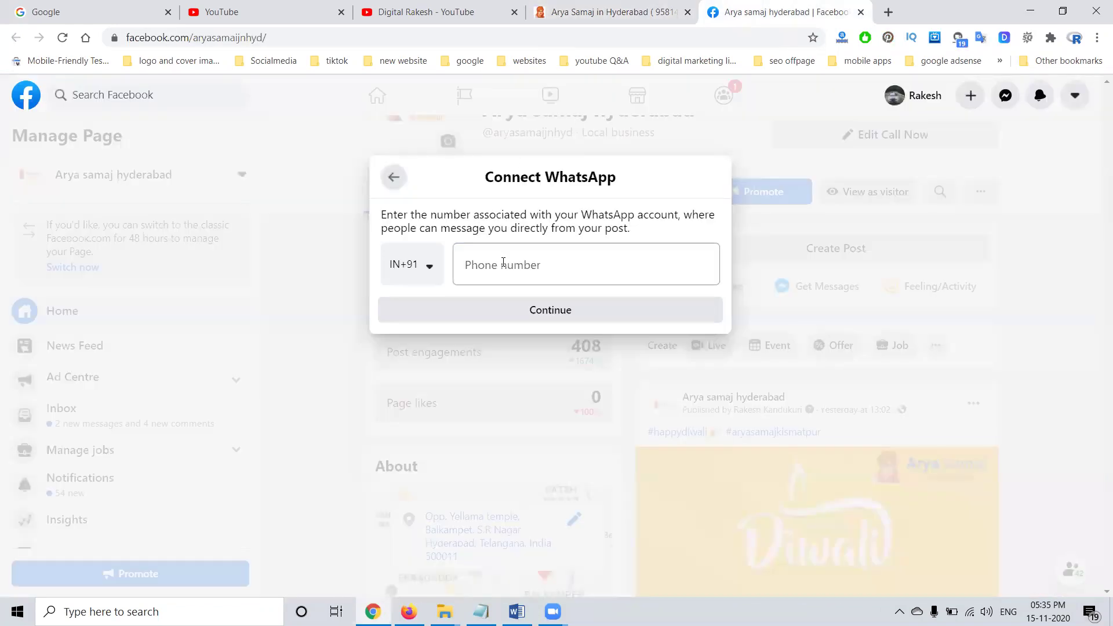
key("ctrl+v")
left_click(490, 271)
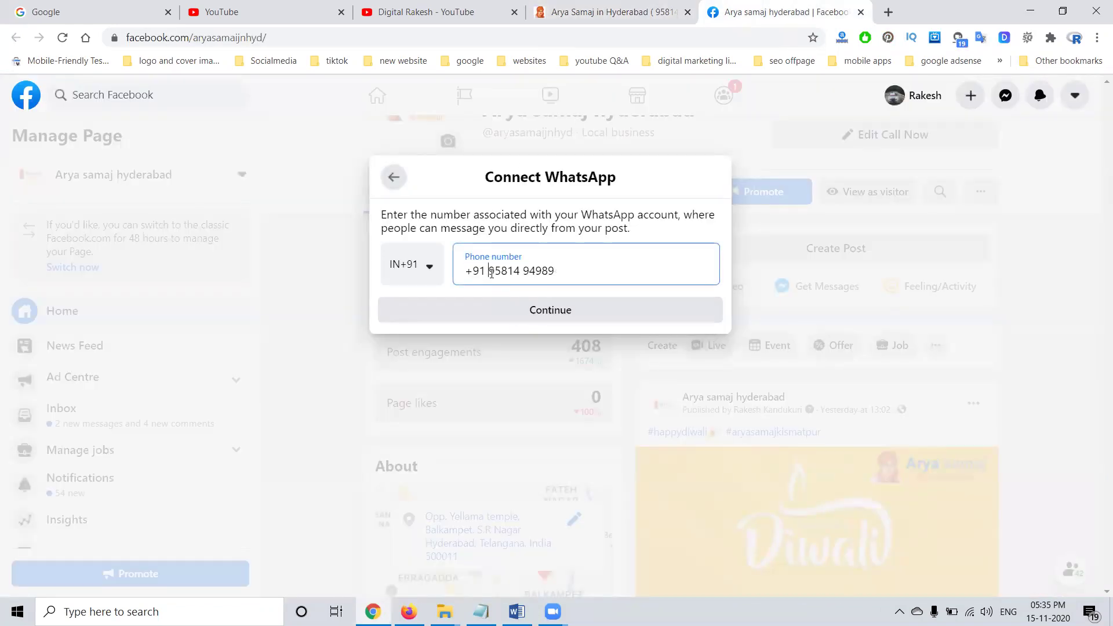
key("BackSpace")
key("BackSpace")
key("BackSpace")
key("BackSpace")
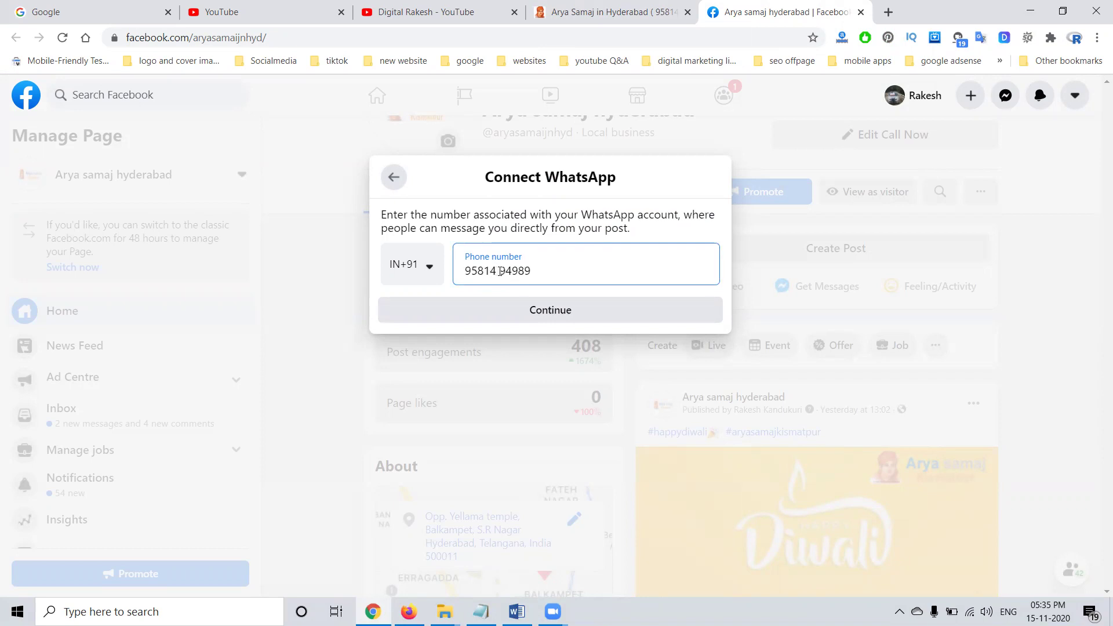
left_click(499, 271)
key("BackSpace")
Confirm the WhatsApp number and attach the 'Arya samaj marriage with certification in hyderabad' image from the arya samaj kismatpur folder.
left_click(518, 308)
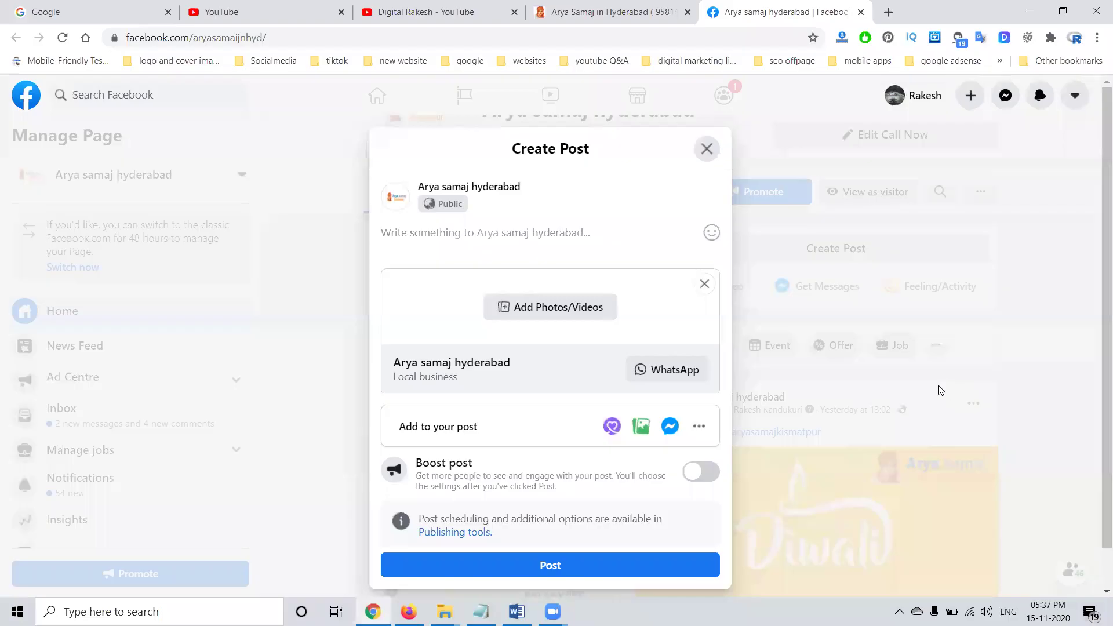
left_click(579, 305)
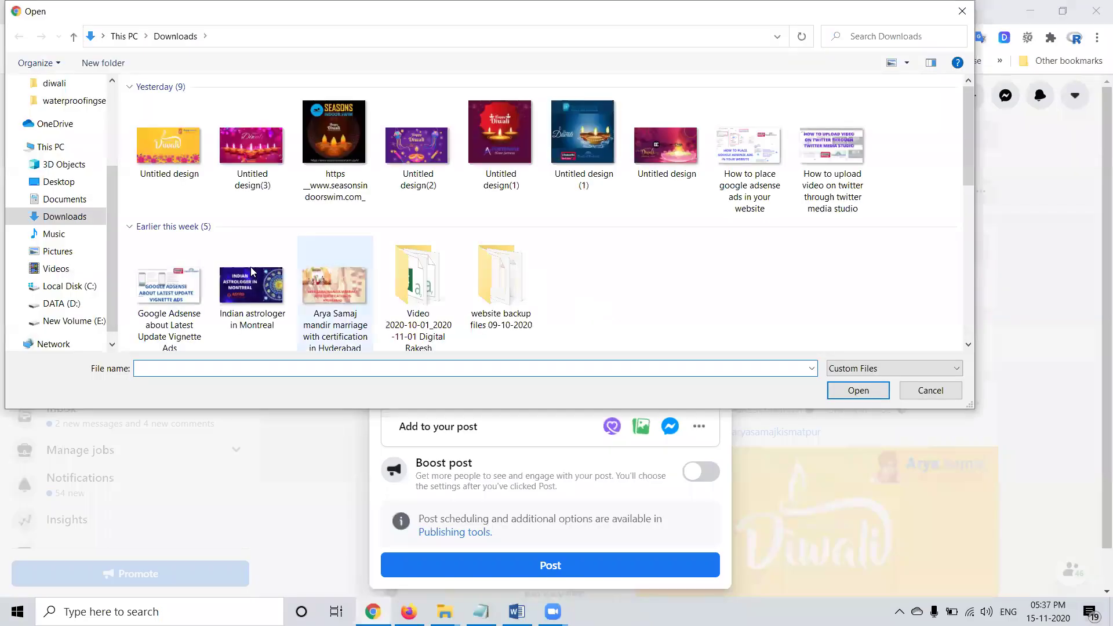
left_click(85, 324)
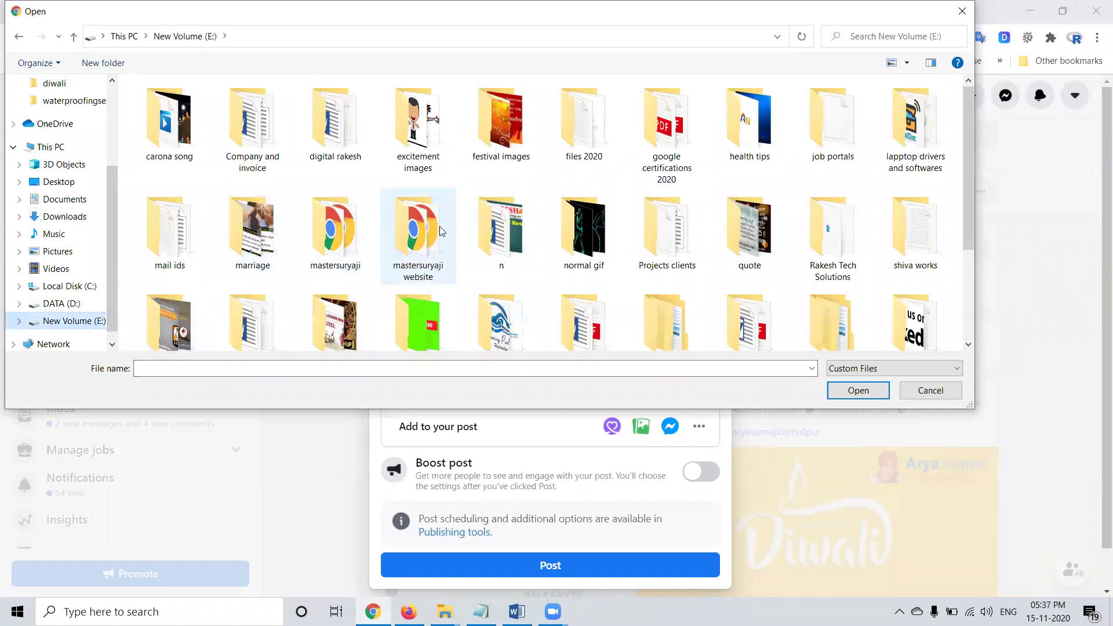
double_click(661, 238)
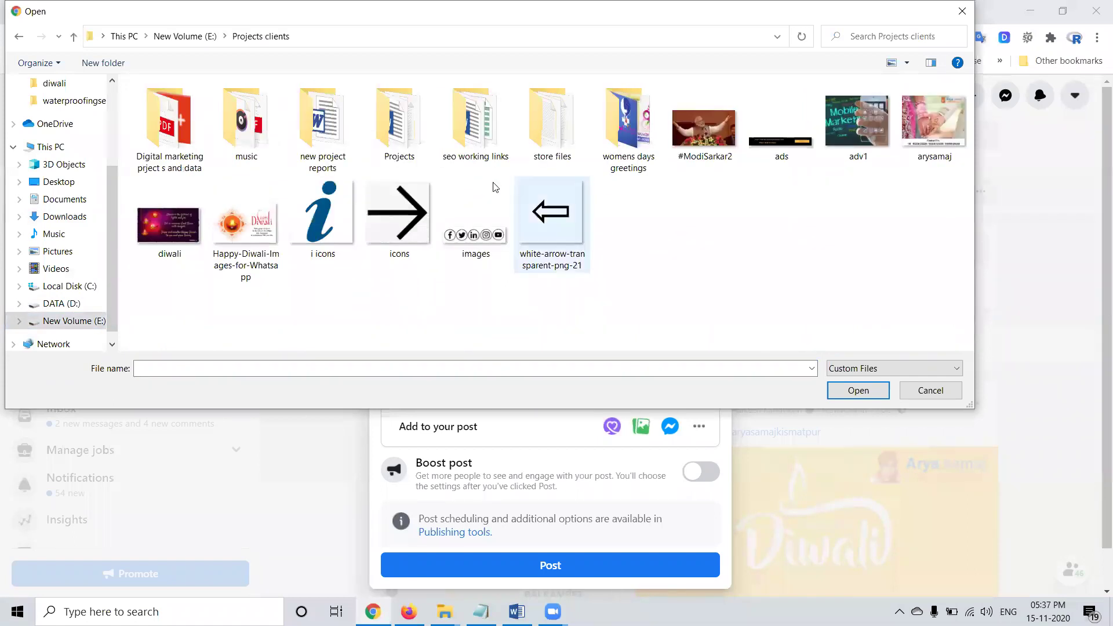
double_click(404, 128)
double_click(329, 132)
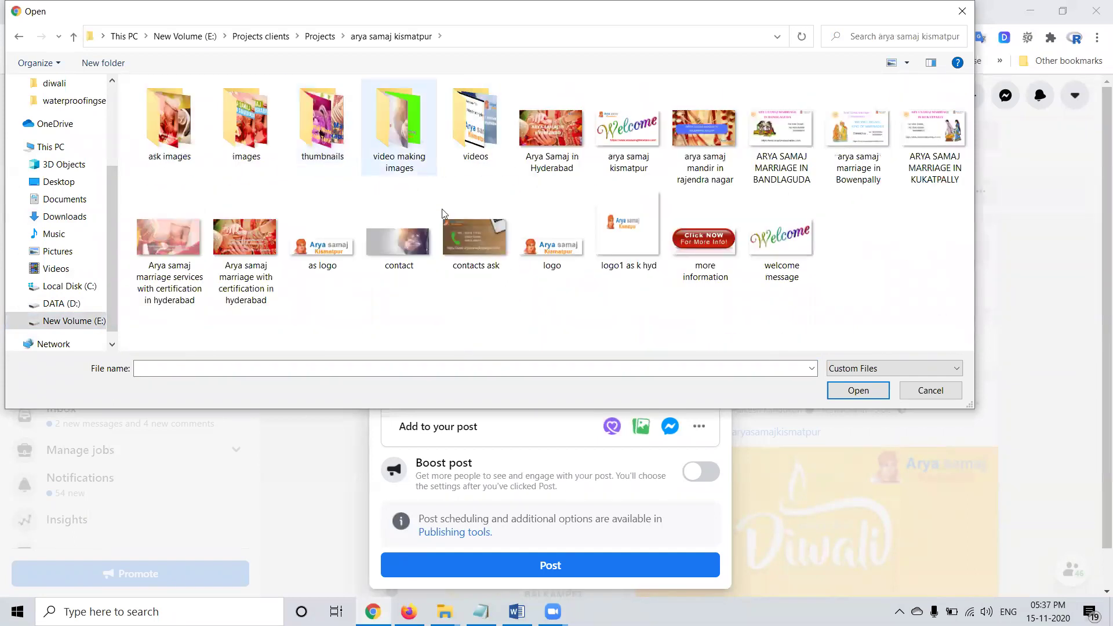
left_click(563, 165)
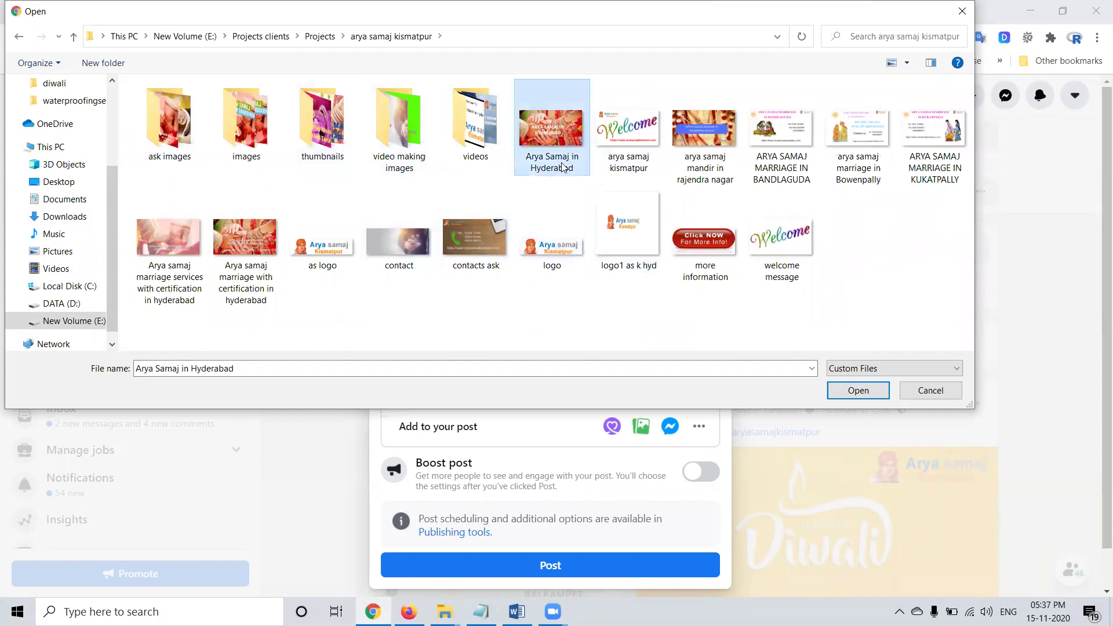
left_click(550, 164)
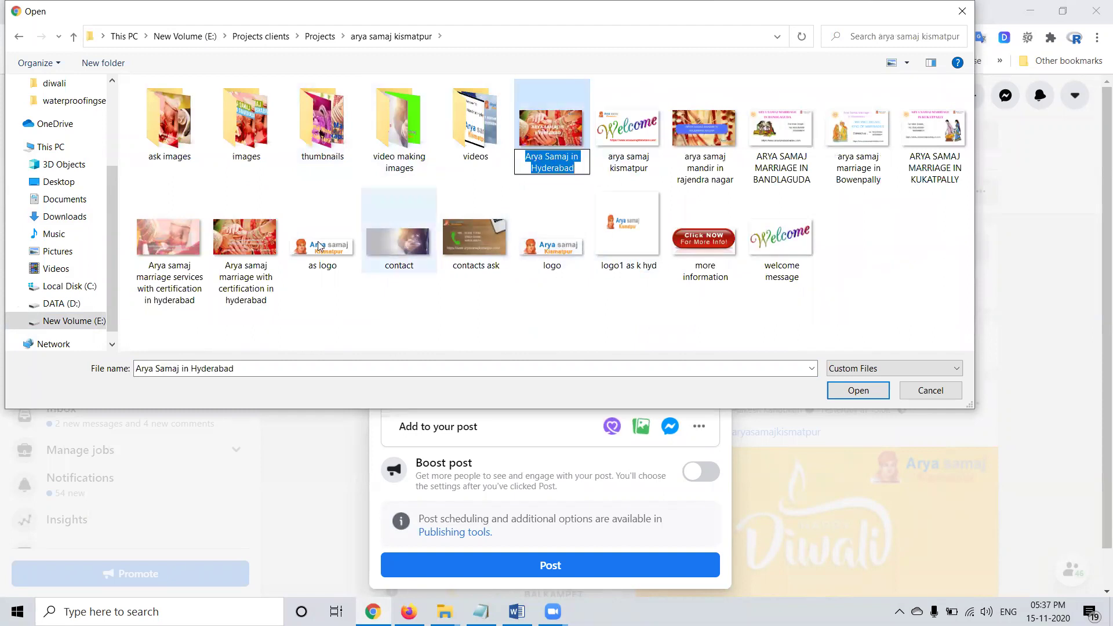
left_click(257, 287)
left_click(256, 288)
key("ctrl+c")
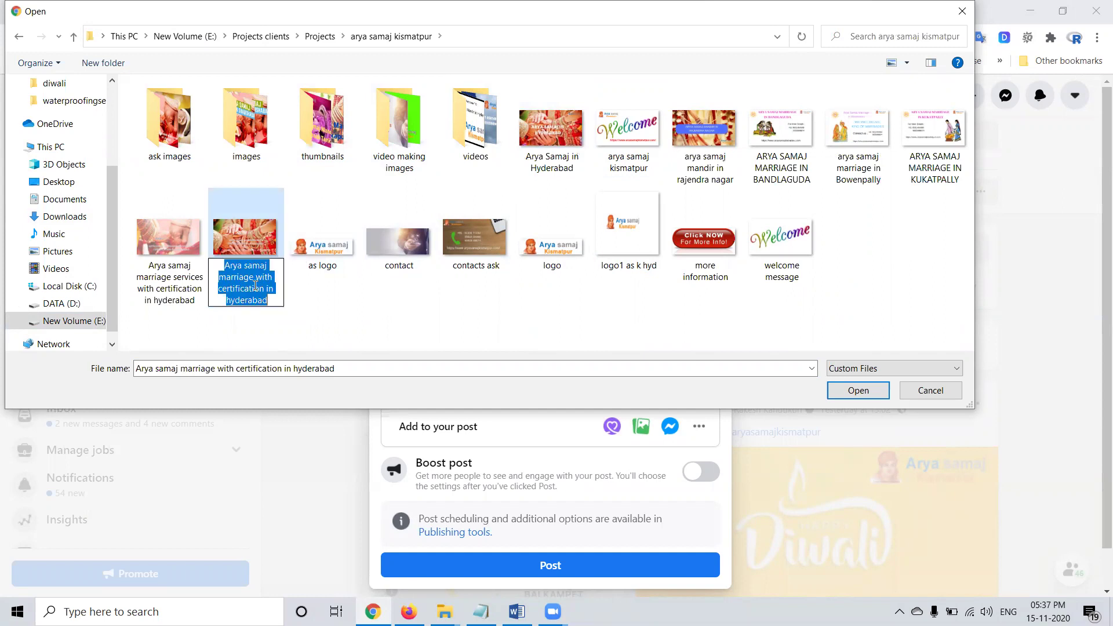
double_click(249, 248)
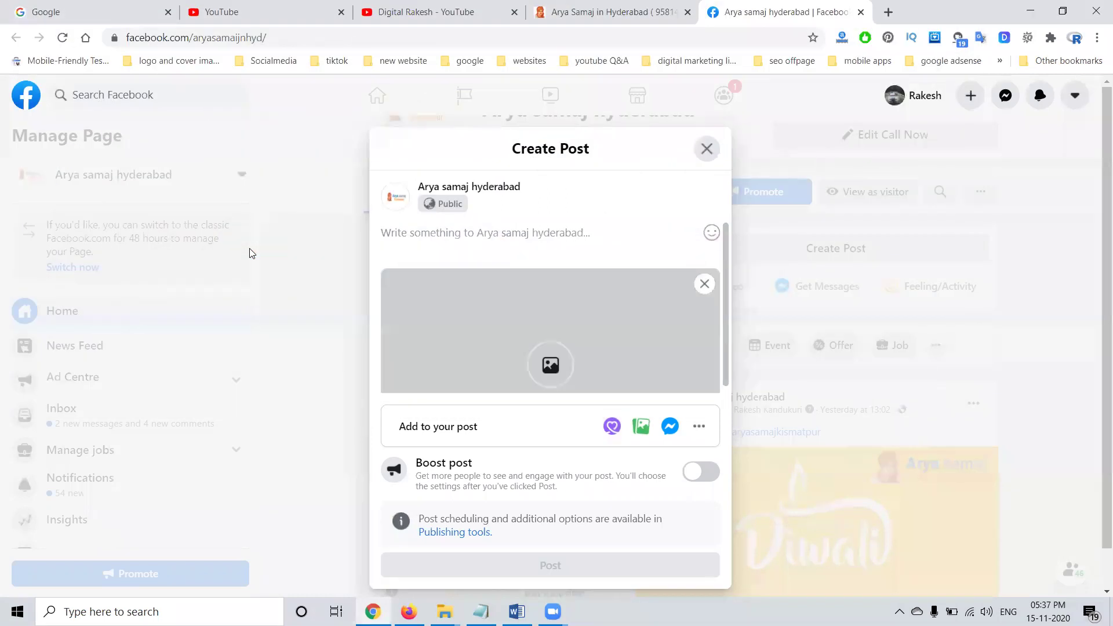
Caption the post with the image name and copy the caption block from the Word document.
key("ctrl+v")
key("Return")
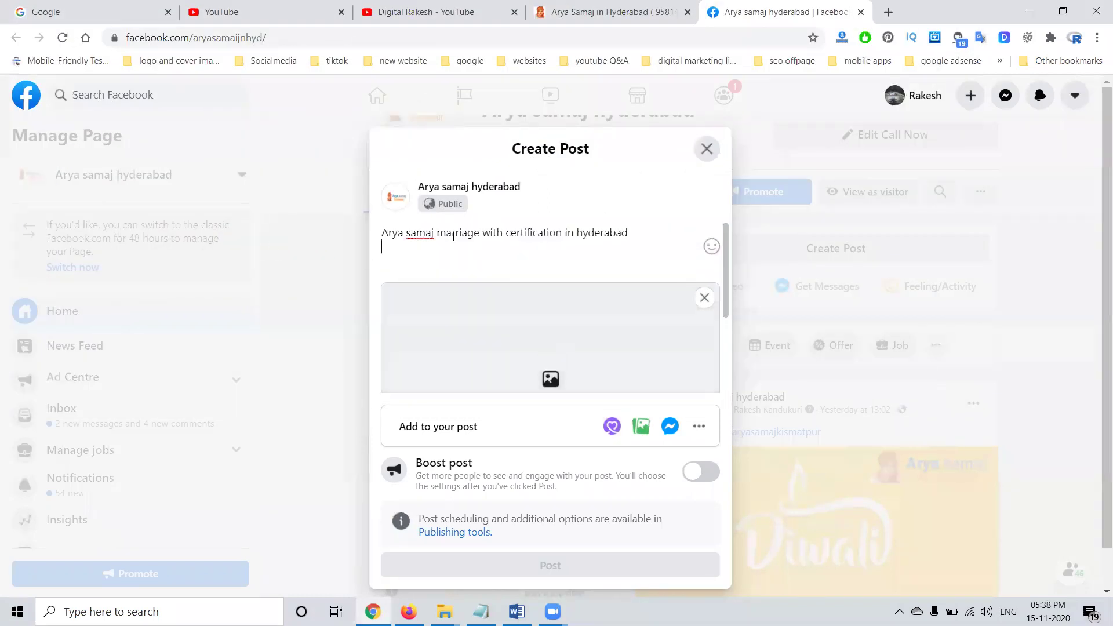
key("alt+Tab")
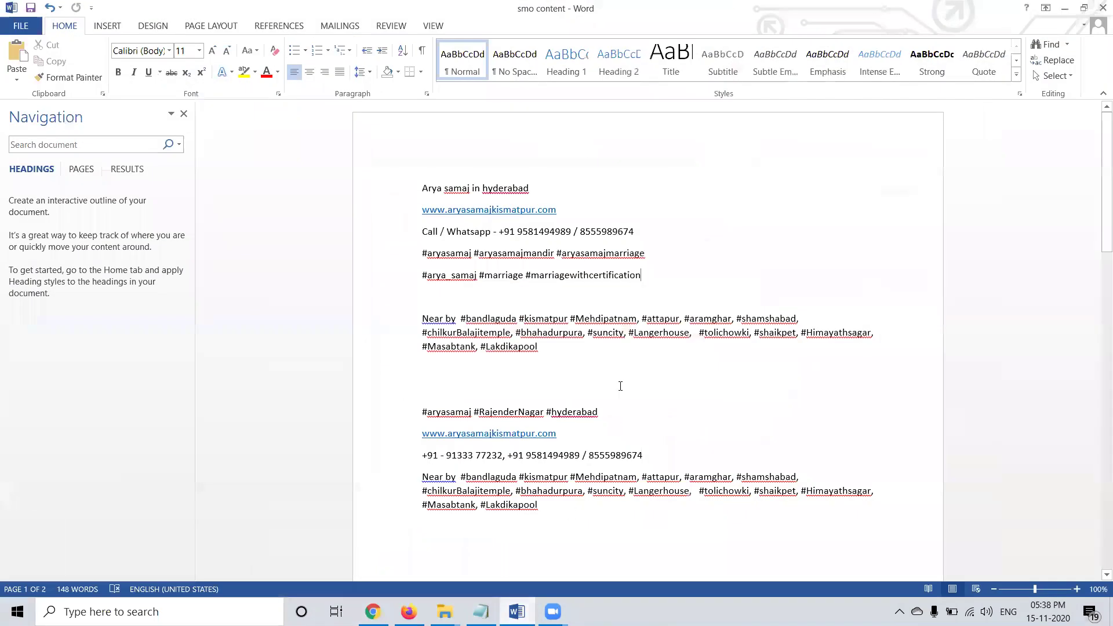
left_click_drag(575, 353, 422, 186)
key("ctrl+c")
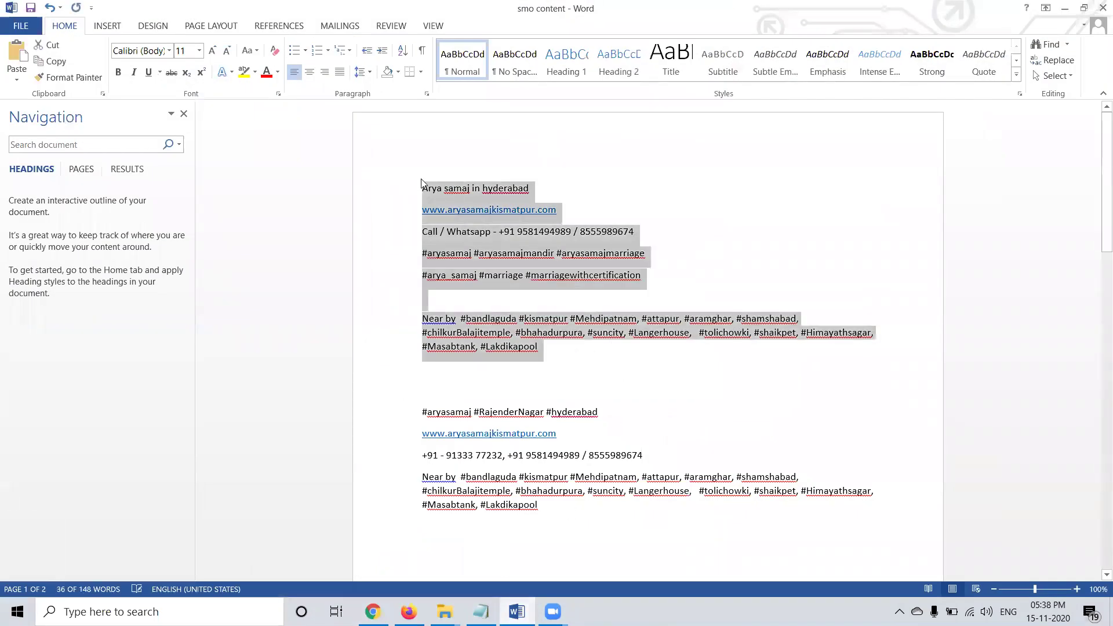
key("alt+Tab")
key("Return")
key("Return")
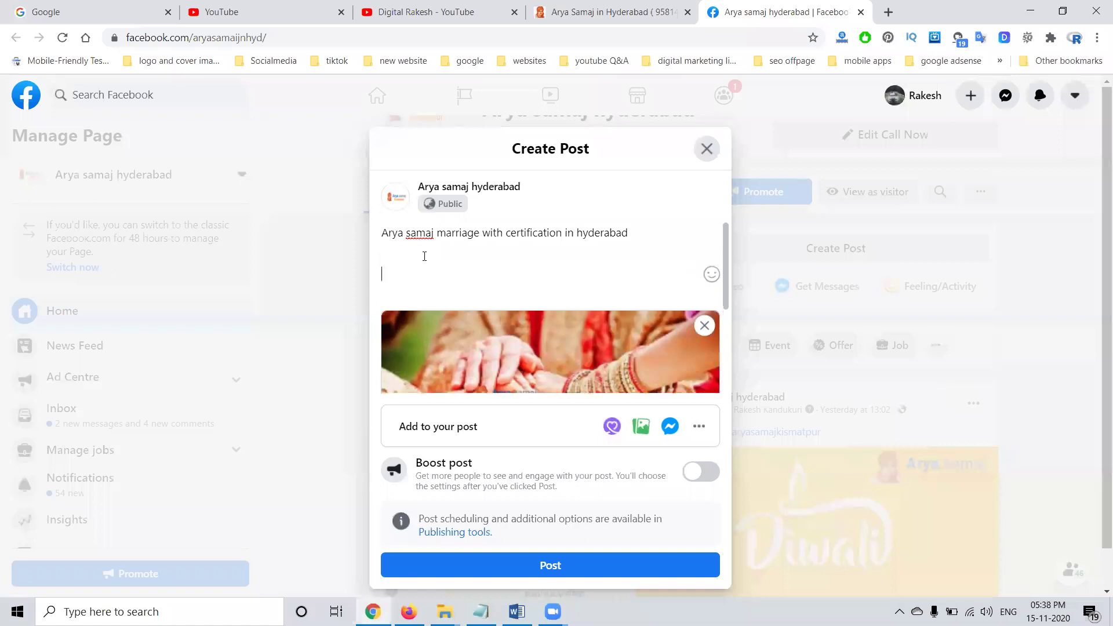
Paste the website, phone and hashtag block, remove the duplicate title line, and publish the post.
key("ctrl+v")
triple_click(433, 273)
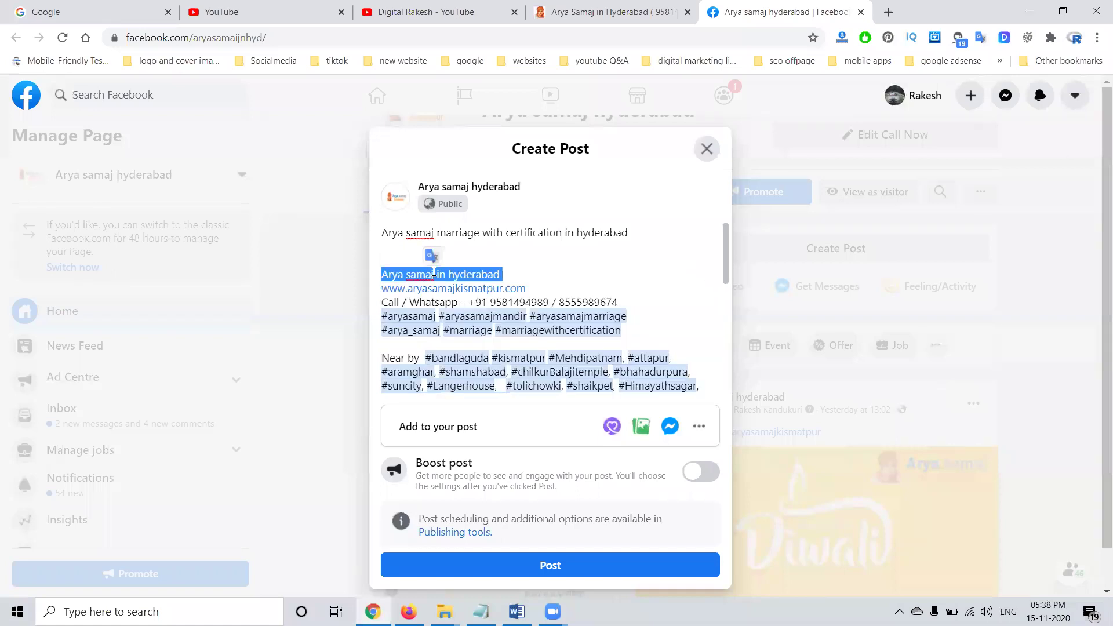
key("BackSpace")
key("BackSpace")
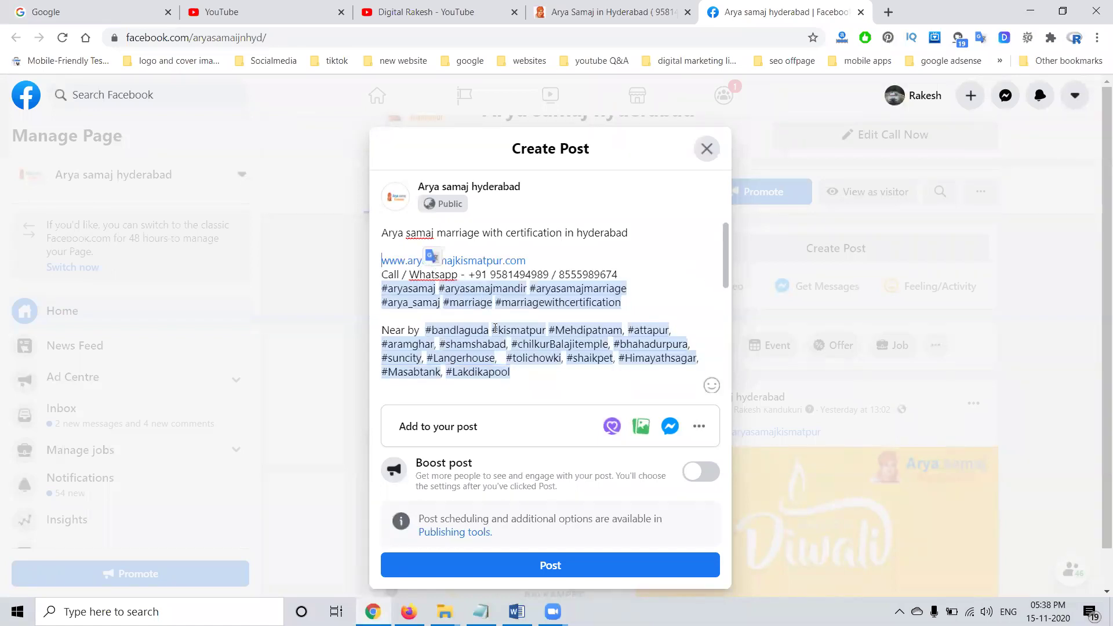
scroll(528, 361, "down", 3)
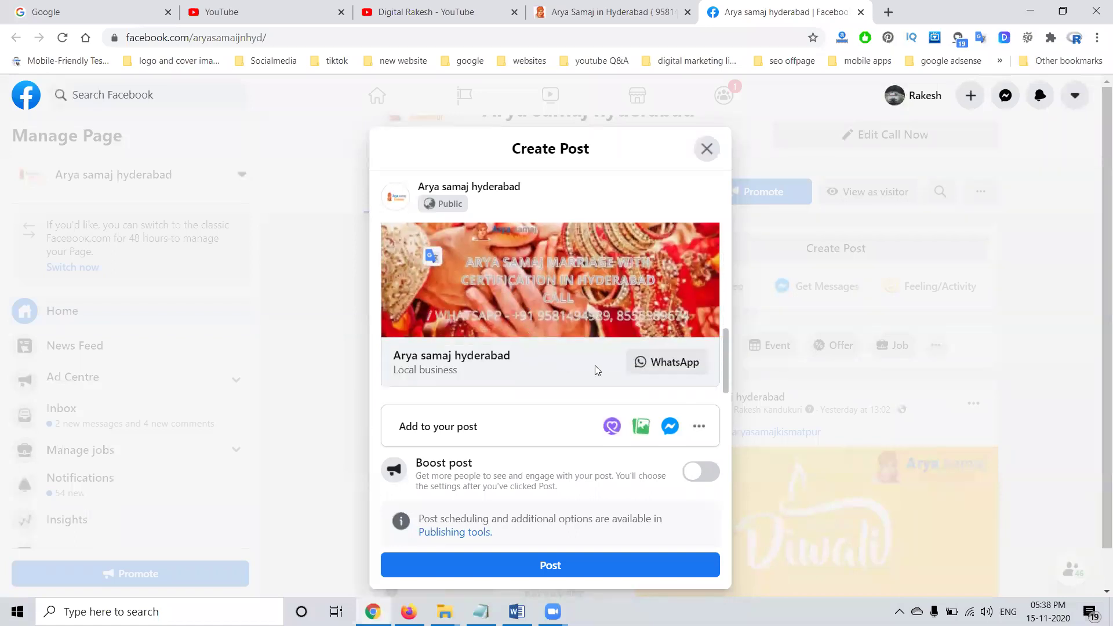
left_click(565, 571)
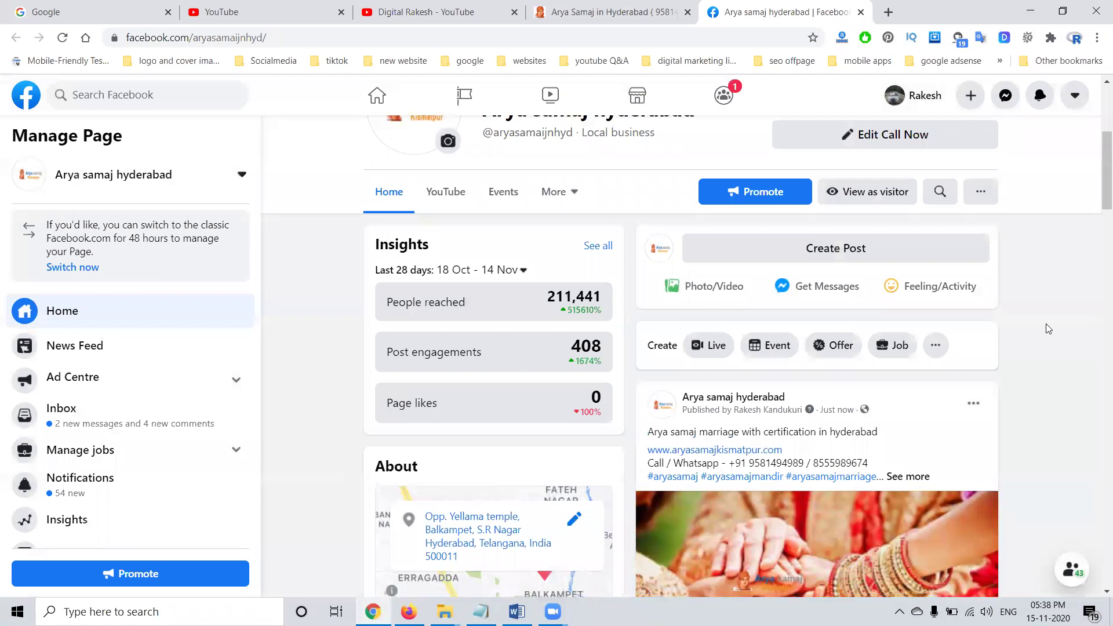
Review the published post, expanding its full caption to show the Near by hashtags.
scroll(1046, 324, "down", 6)
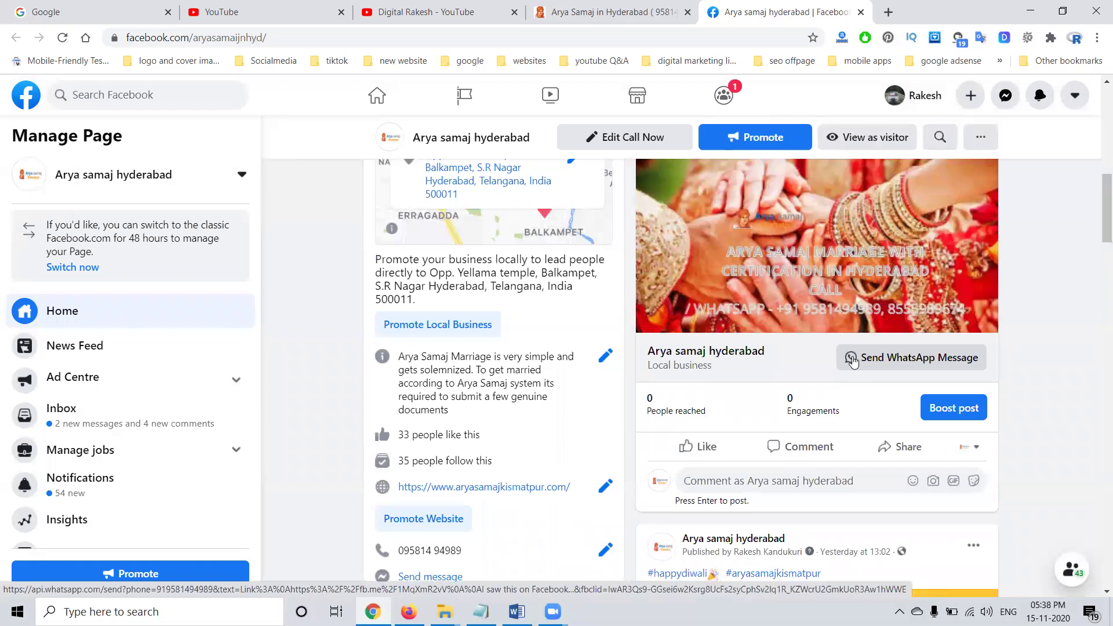
scroll(853, 360, "up", 4)
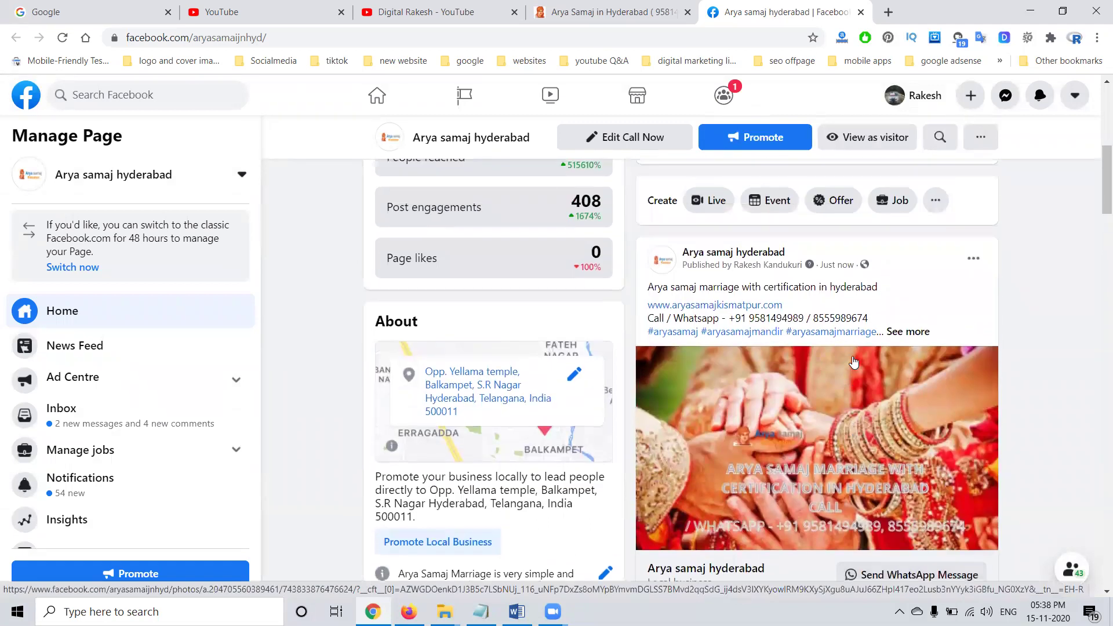
left_click(903, 335)
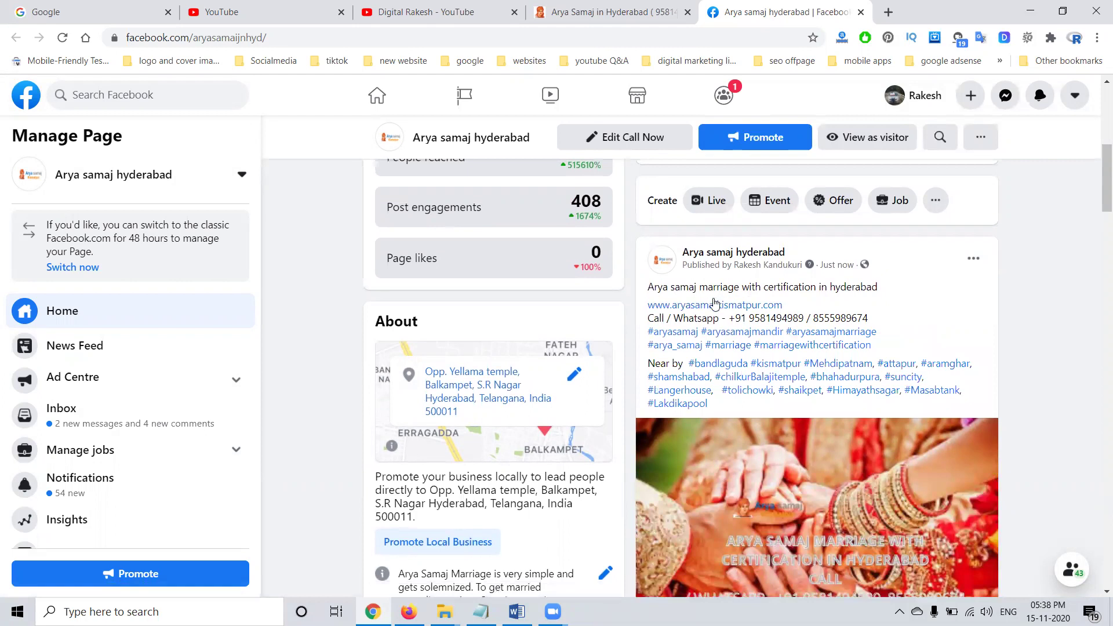
scroll(768, 347, "down", 4)
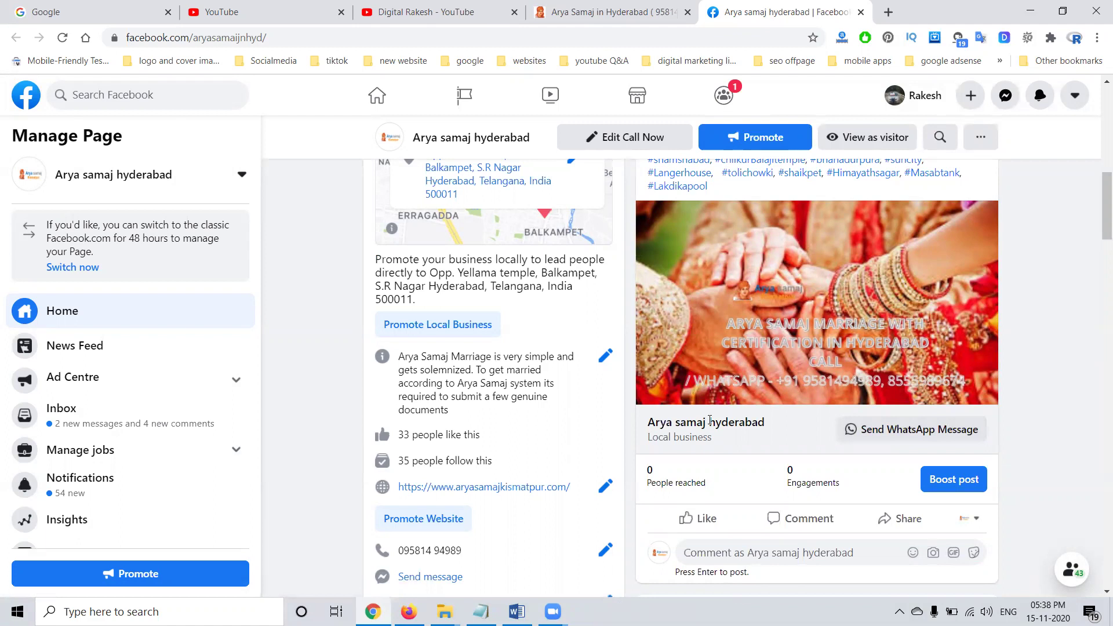
scroll(710, 420, "up", 4)
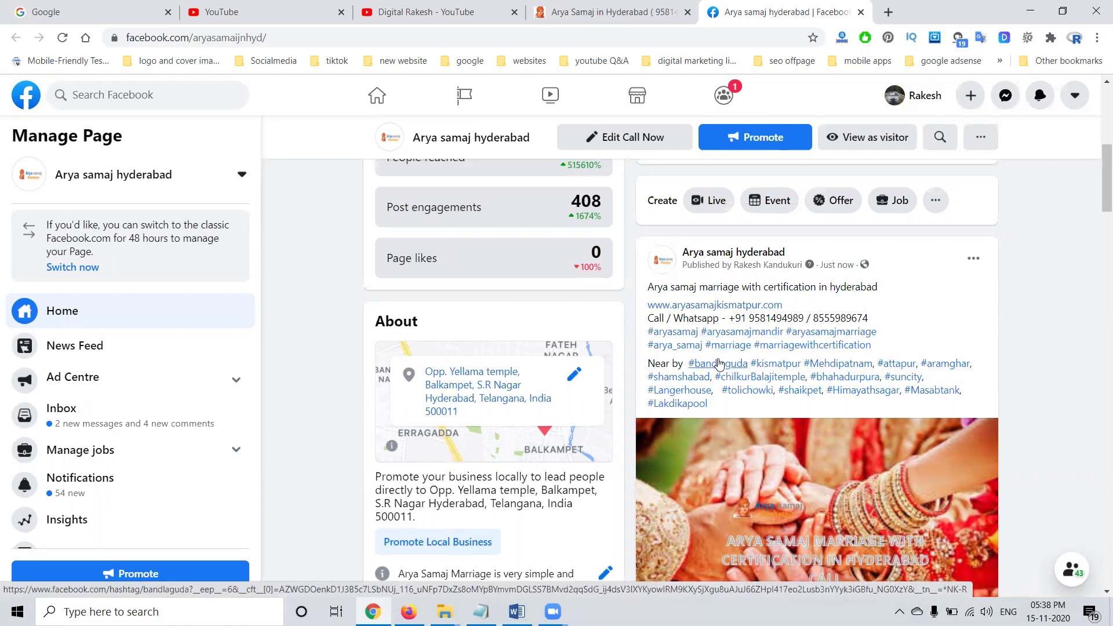
scroll(716, 359, "up", 3)
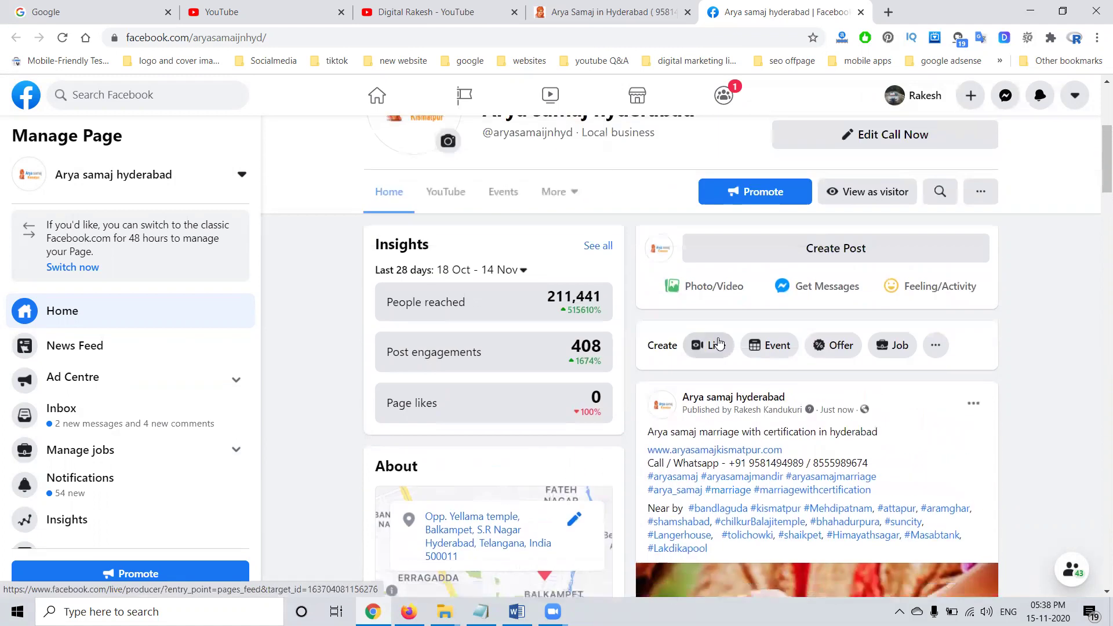
Start a second post with a WhatsApp messages option and the arya samaj mandir in rajendra nagar image.
left_click(838, 254)
left_click(700, 374)
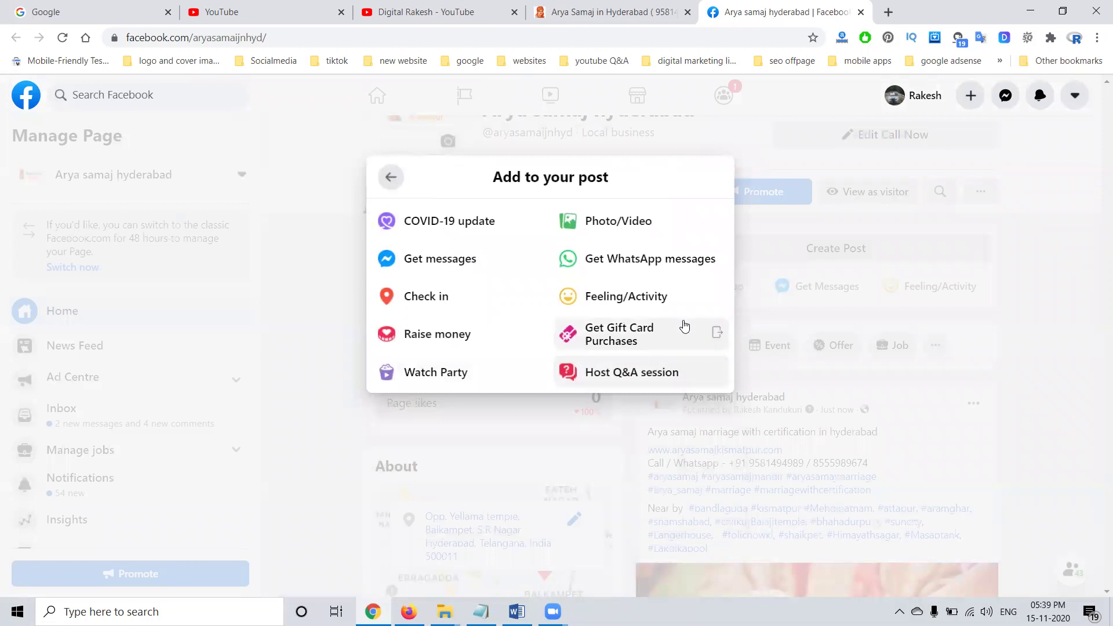
left_click(599, 262)
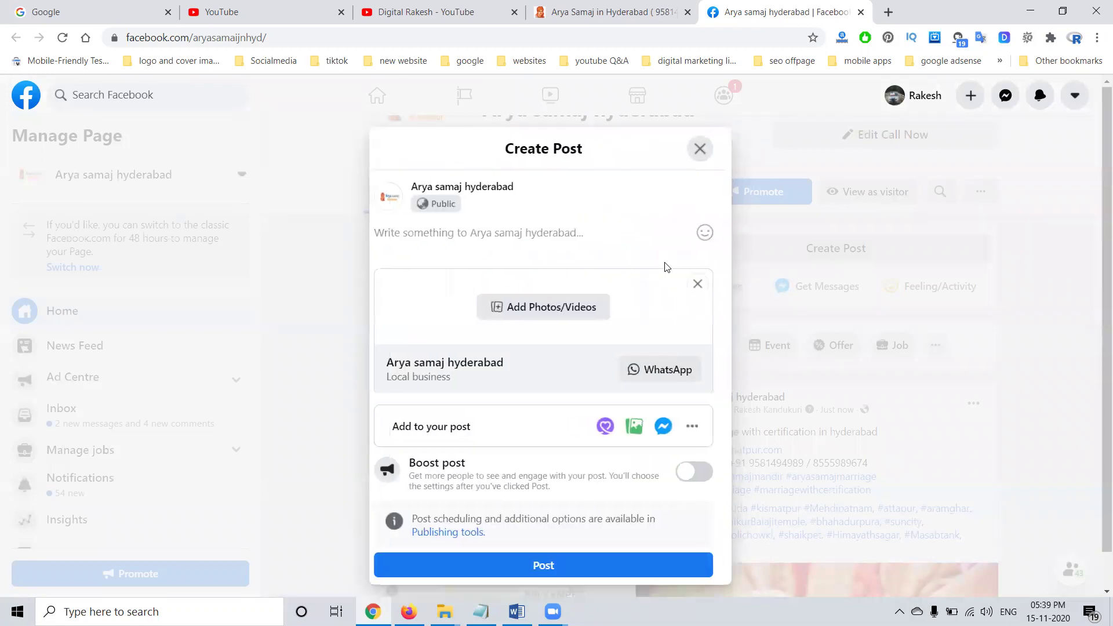
left_click(547, 307)
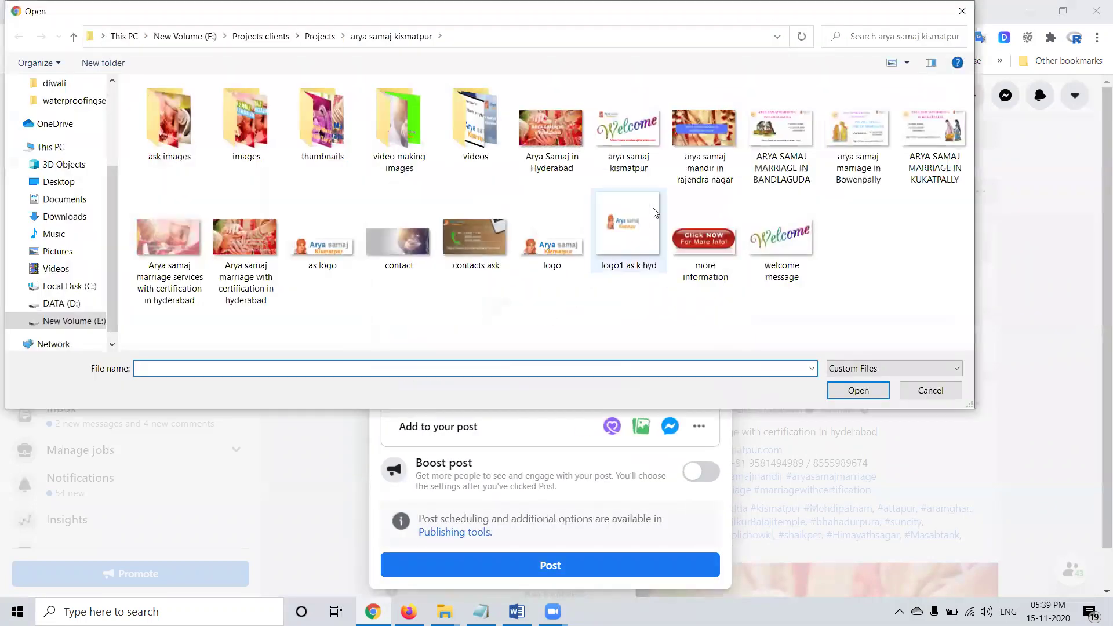
left_click(699, 173)
left_click(698, 175)
key("ctrl+c")
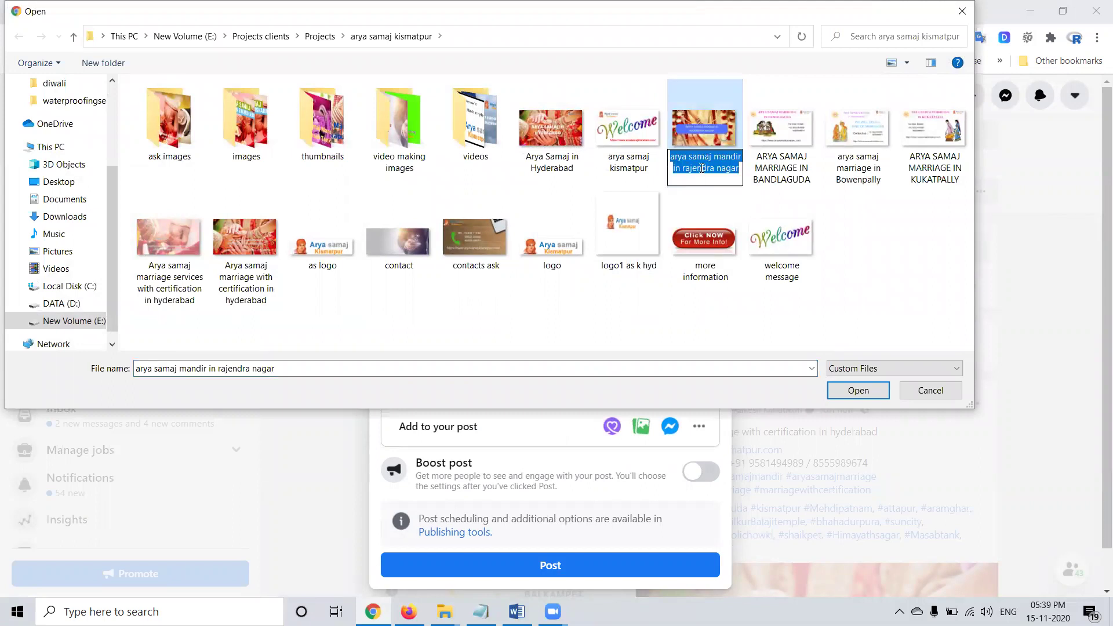
key("Return")
key("Return")
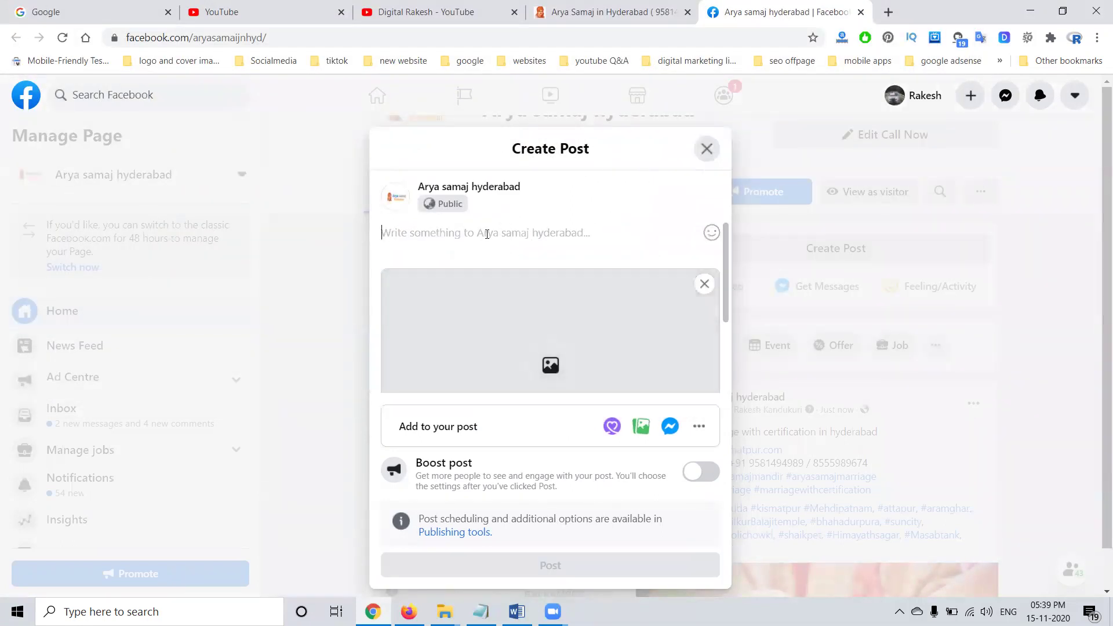
Caption it 'arya samaj mandir in rajendra nagar' and copy the phone-to-#Lakdikapool block from the document.
key("ctrl+v")
key("Return")
key("alt+Tab")
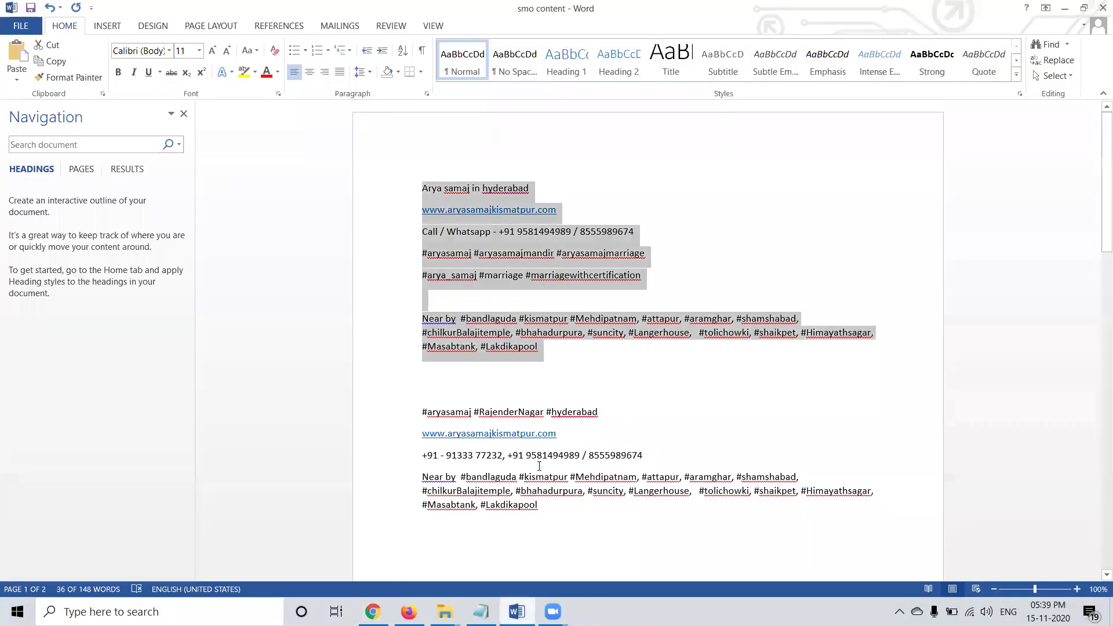
left_click(564, 385)
left_click_drag(563, 385, 399, 214)
key("ctrl+c")
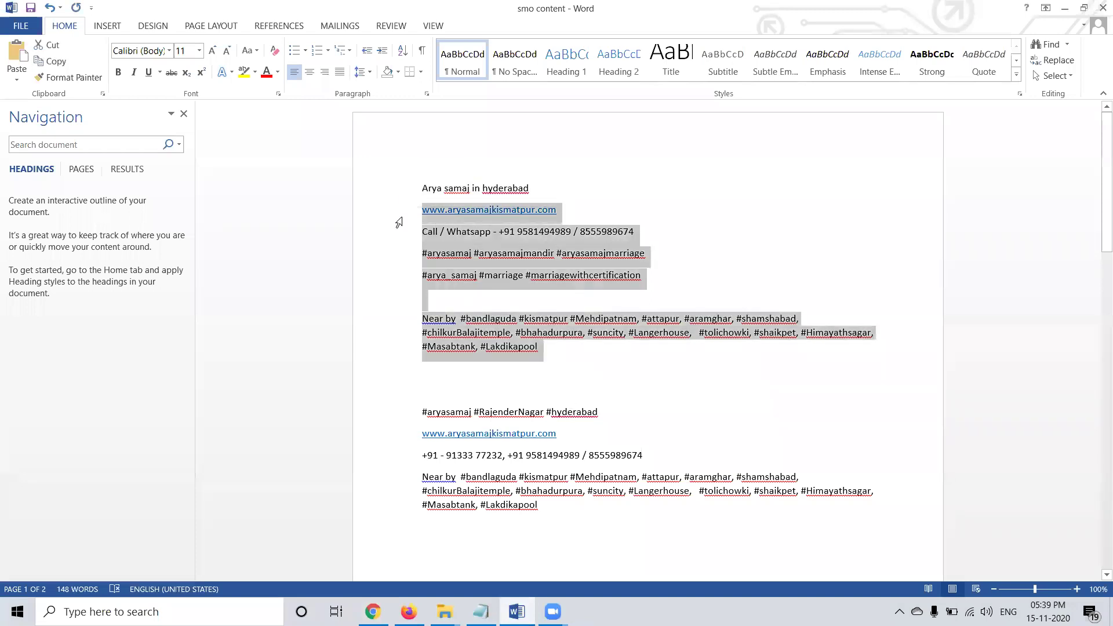
key("alt+Tab")
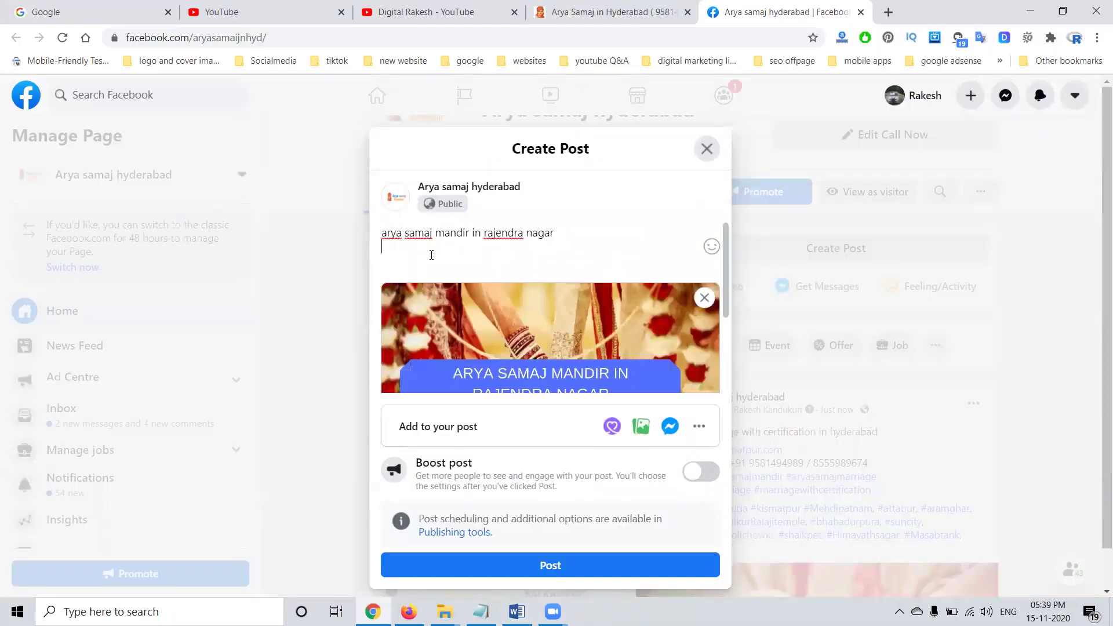
Paste the website, phone and hashtag block into the second post and publish it.
key("ctrl+v")
left_click(602, 565)
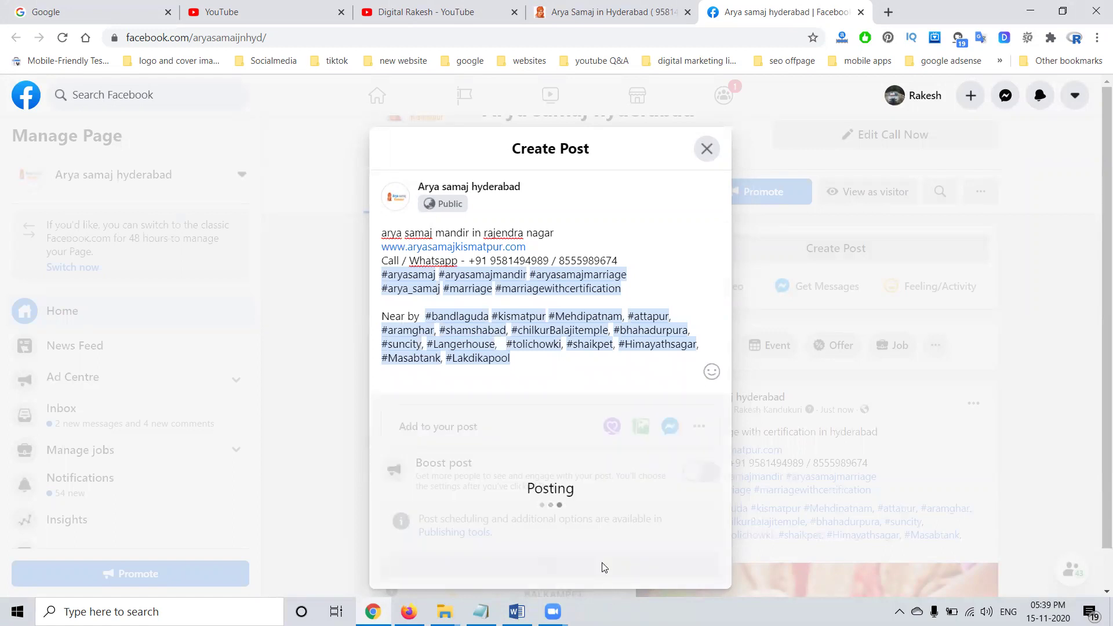
scroll(834, 493, "down", 5)
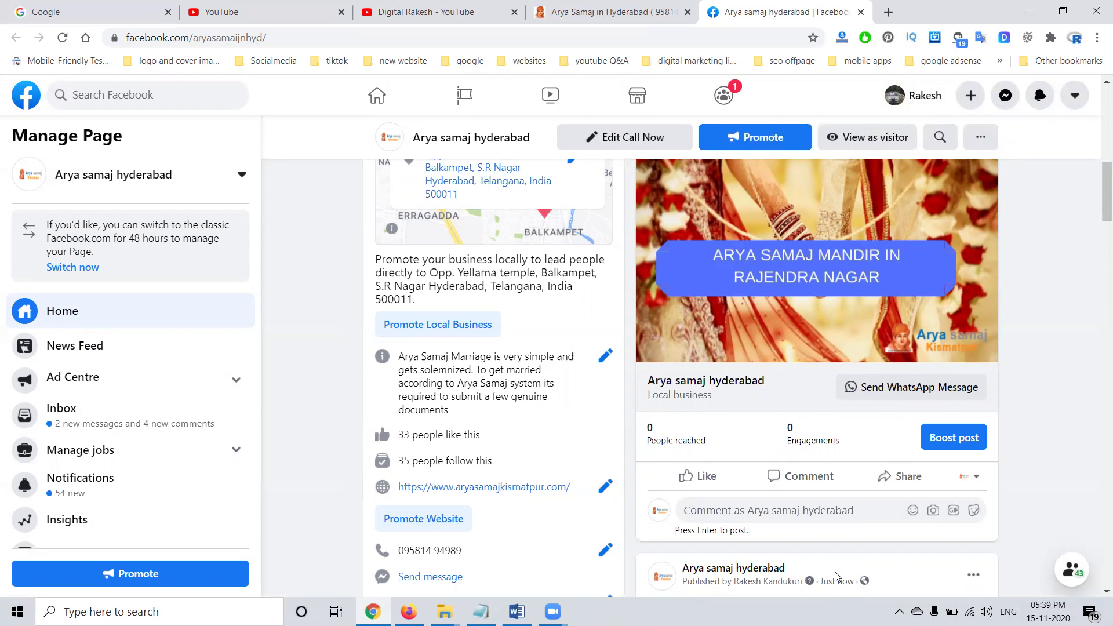
Switch to the Digital Rakesh YouTube tab.
left_click(432, 7)
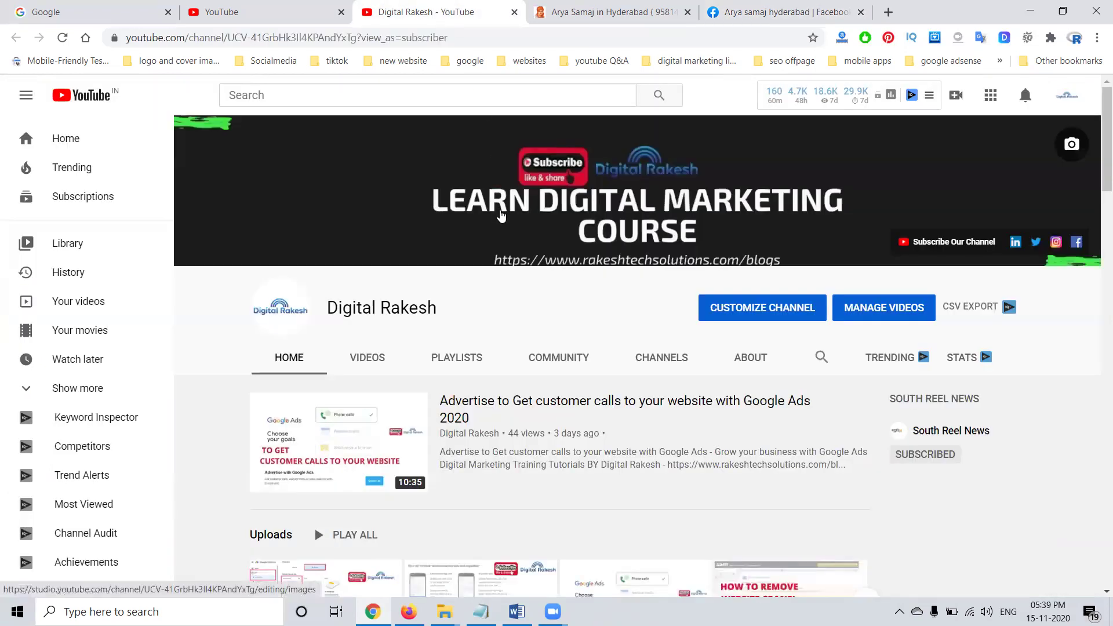